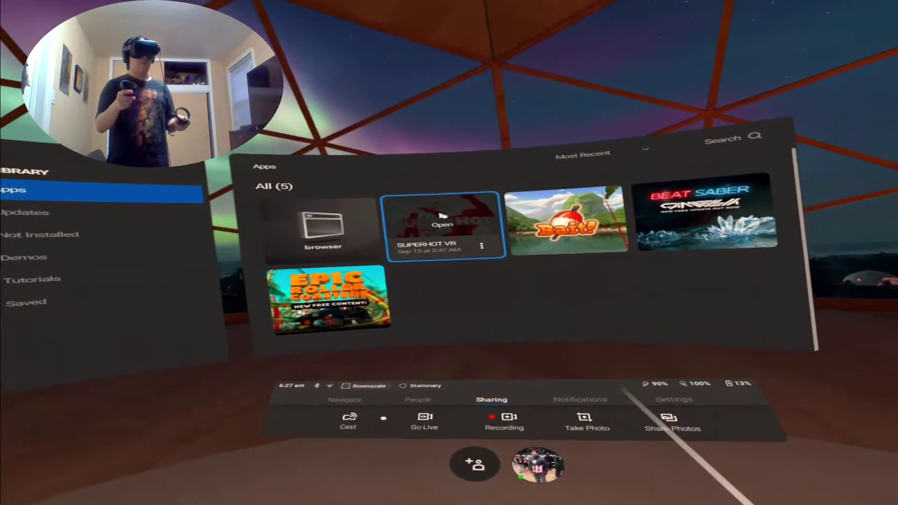
# Launch SUPERHOT VR from its library tile, bringing up the update warning.
pyautogui.click(474, 227)
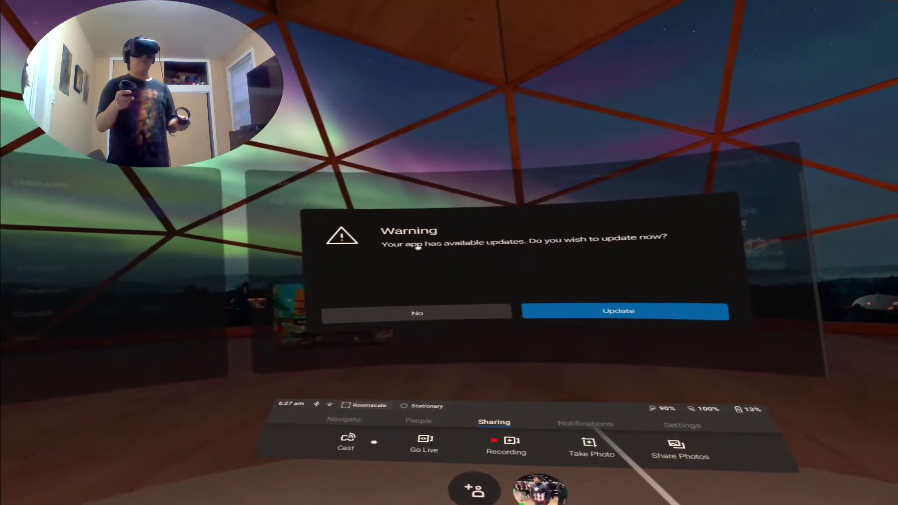